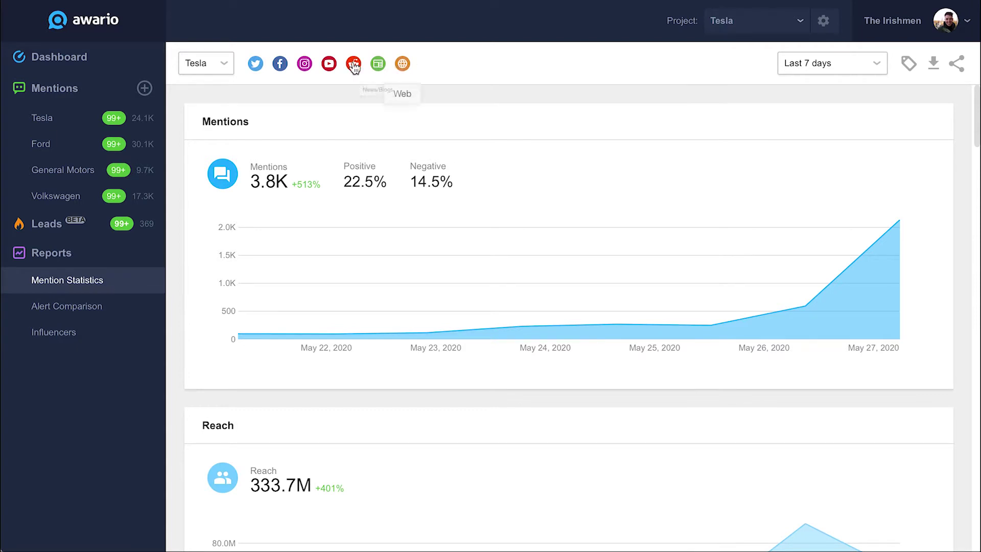
Step: Look over the alert list and the date range choices without changing either
left_click(215, 64)
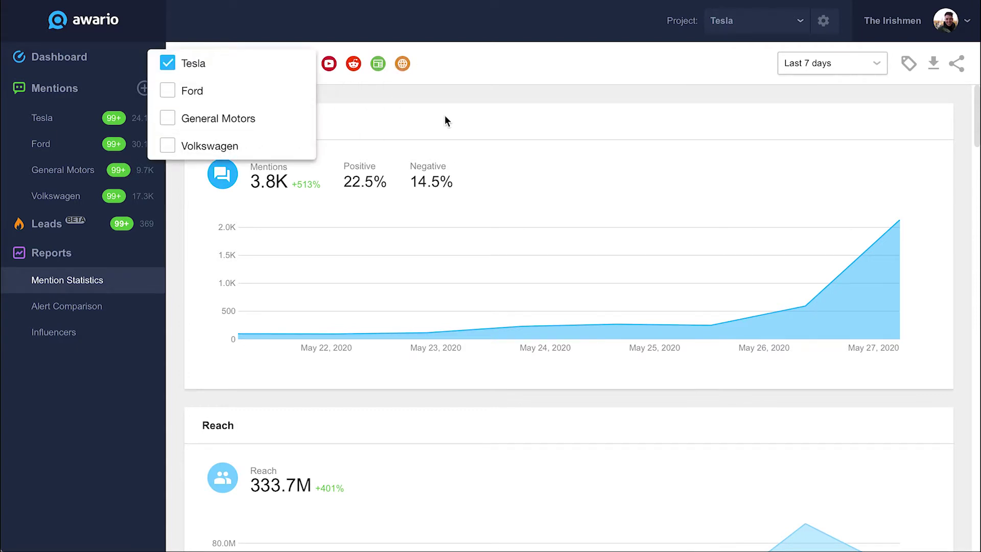
left_click(468, 65)
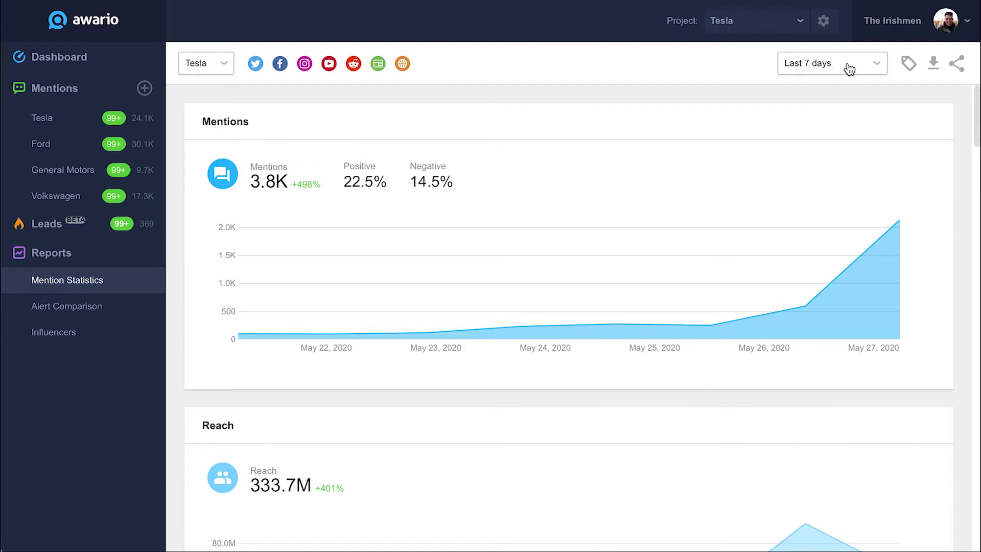
left_click(850, 66)
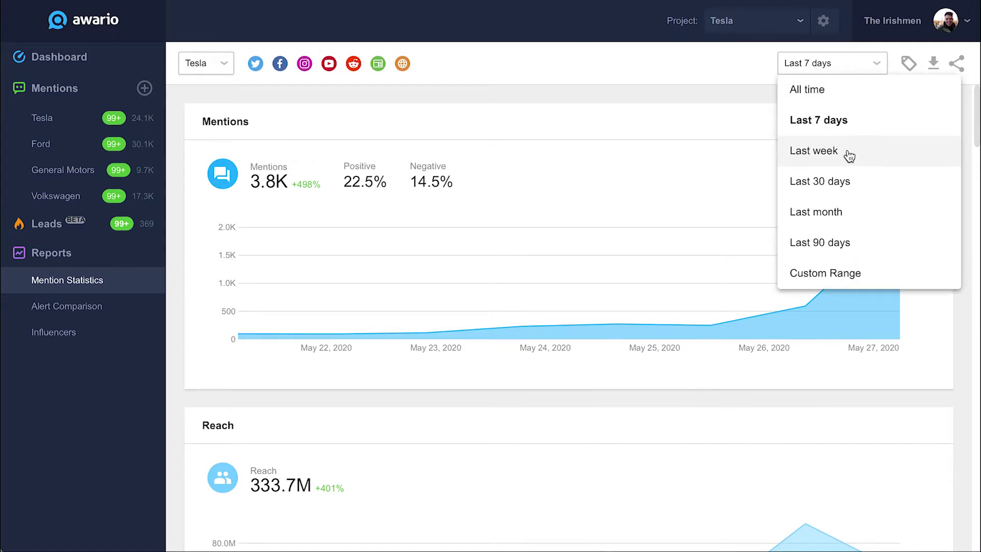
left_click(460, 64)
Step: Add the Ford and General Motors alerts alongside Tesla and apply all three
left_click(200, 65)
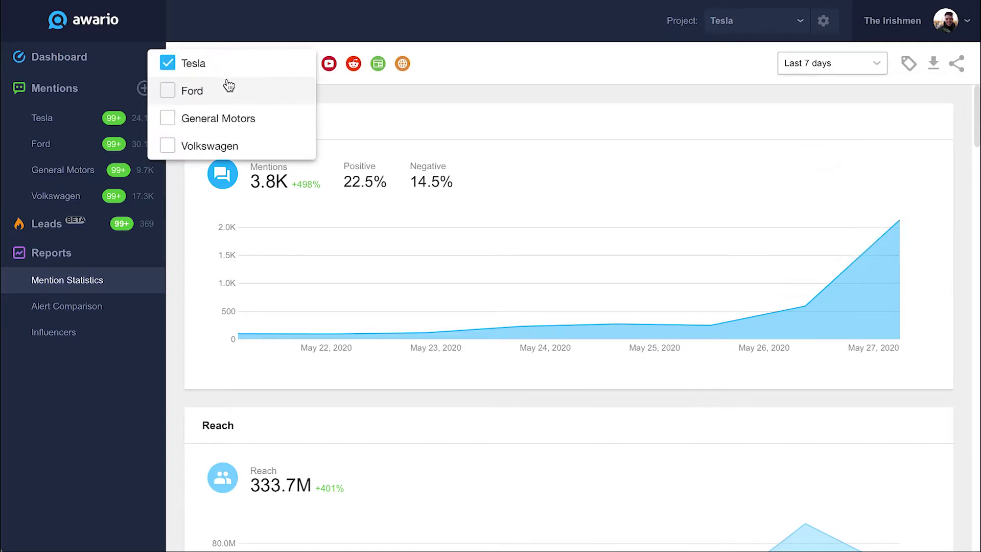
left_click(230, 90)
left_click(250, 123)
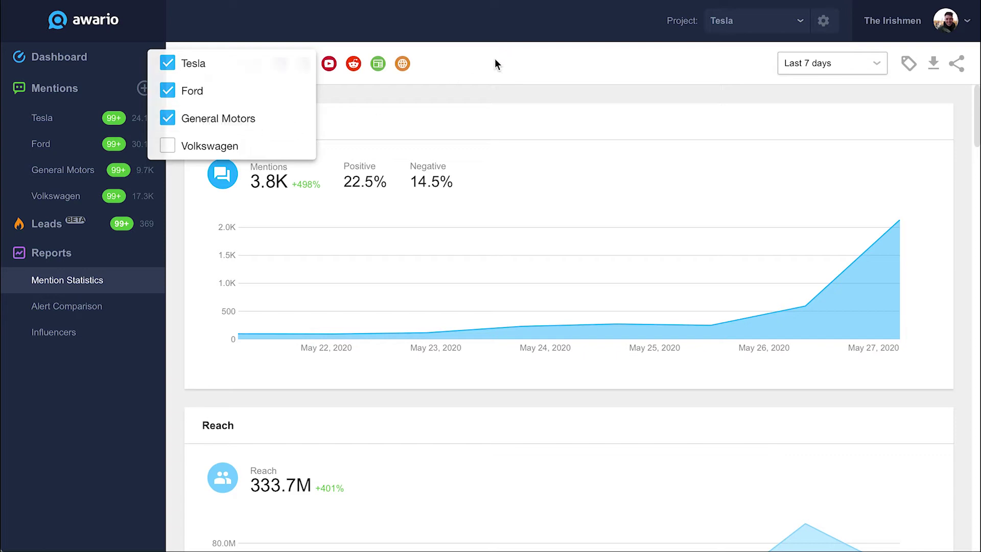
left_click(495, 62)
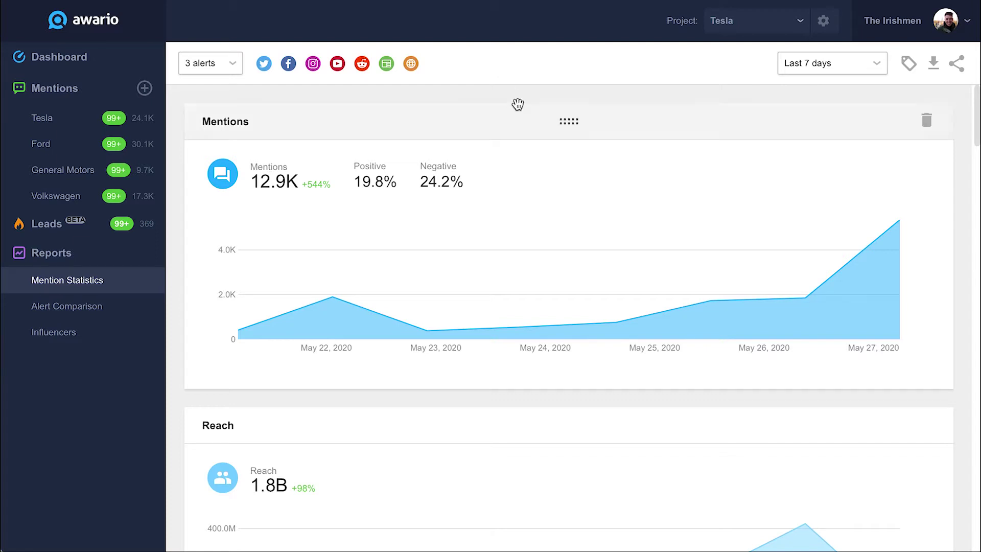
Step: Move Mentions below Reach, delete Countries & Languages, skip adding a widget, and open white-label settings
mouse_move(516, 170)
left_mouse_down()
mouse_move(529, 436)
mouse_move(541, 382)
left_mouse_up()
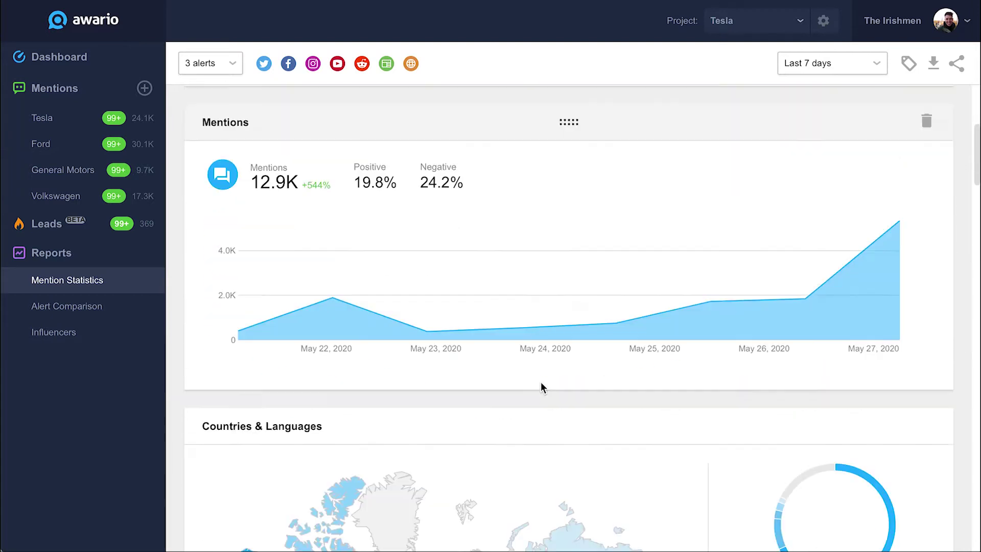
scroll(541, 382, "down", 5)
left_click(927, 215)
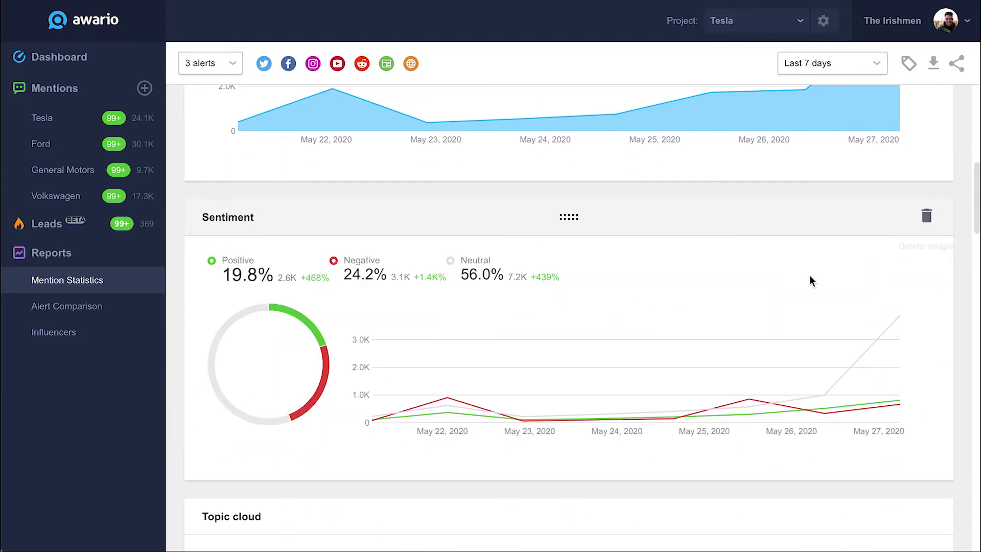
scroll(689, 307, "down", 5)
scroll(647, 327, "down", 5)
left_click(603, 487)
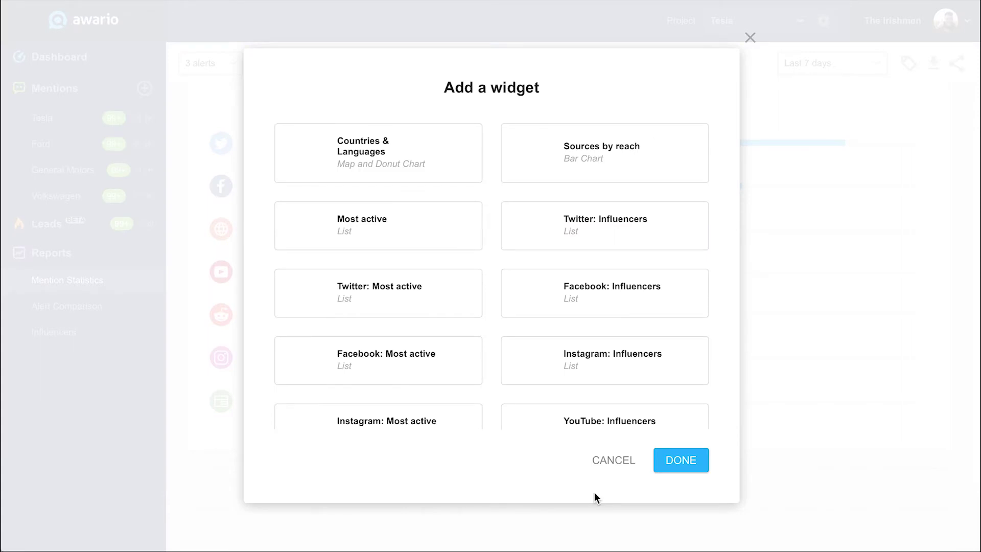
left_click(607, 465)
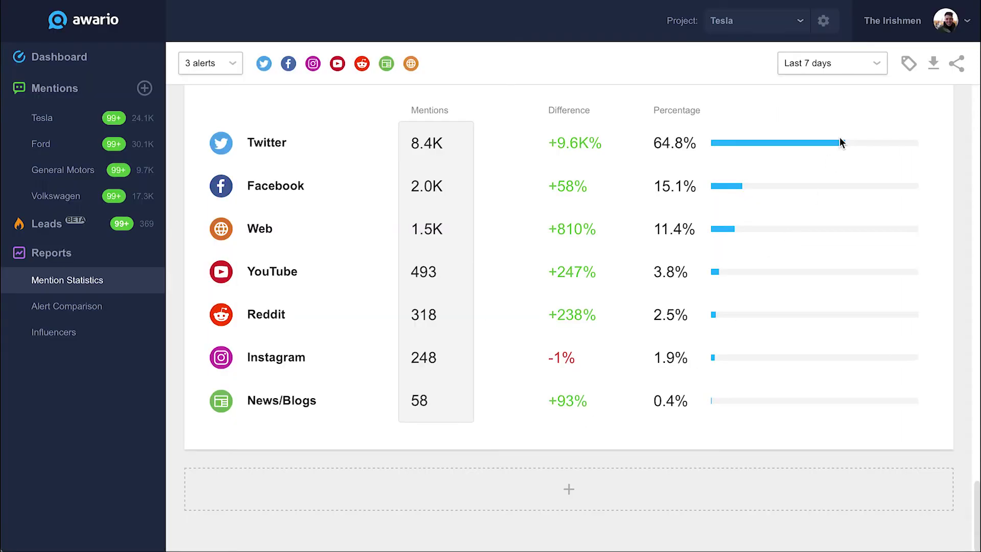
left_click(908, 62)
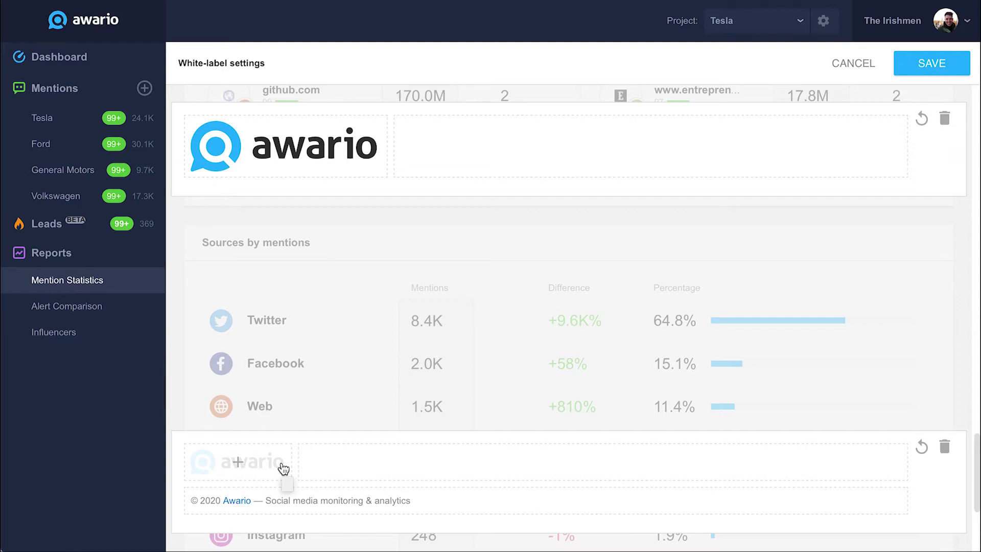
Step: Cancel the white-label edits unchanged and open the report's shareable link
left_click(849, 66)
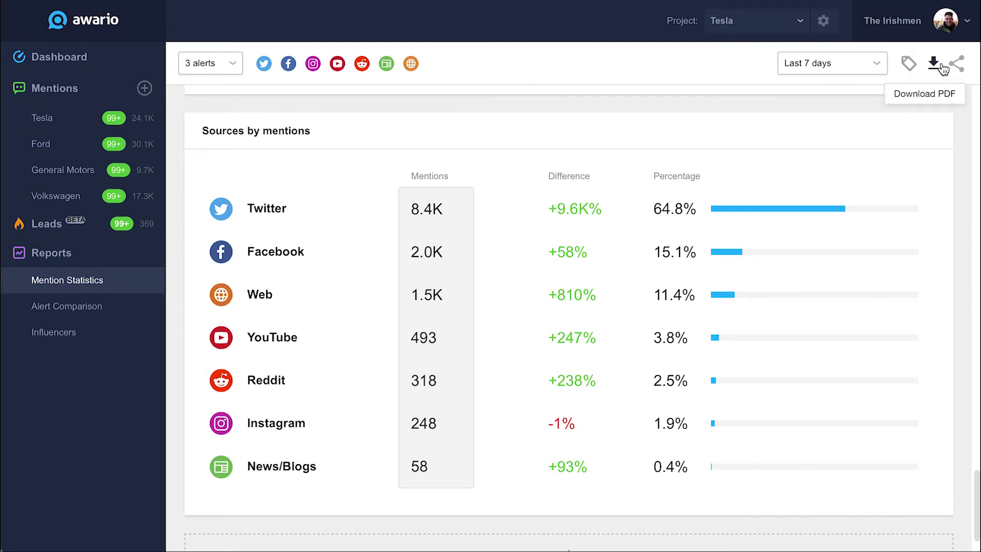
left_click(957, 67)
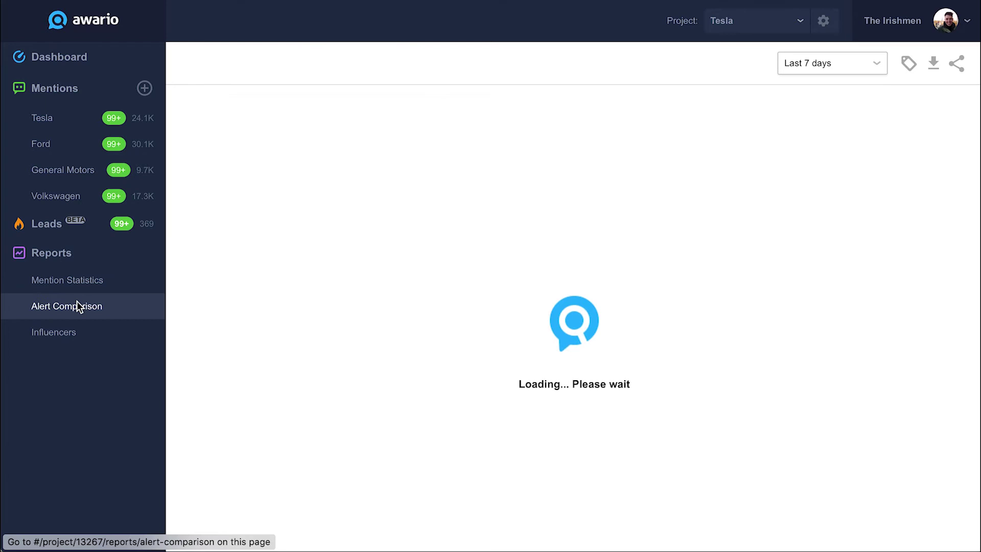
Step: Change the third compared alert from General Motors to Volkswagen
left_click(490, 64)
left_click(539, 62)
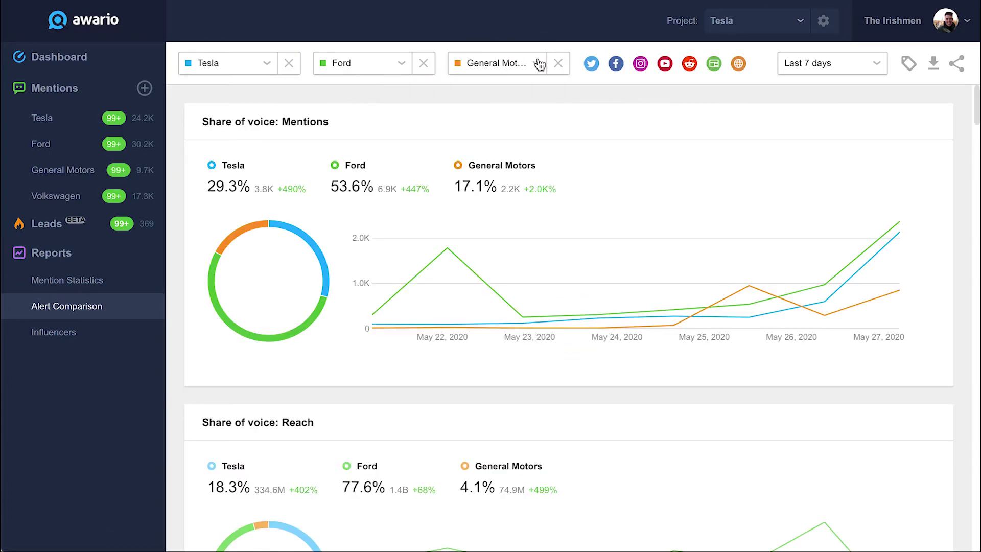
left_click(539, 63)
left_click(518, 76)
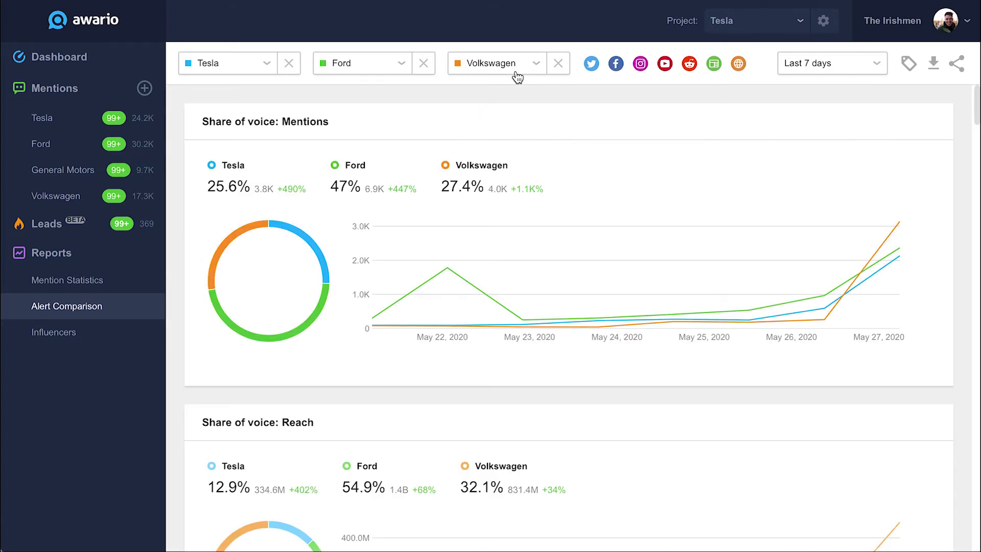
mouse_move(569, 121)
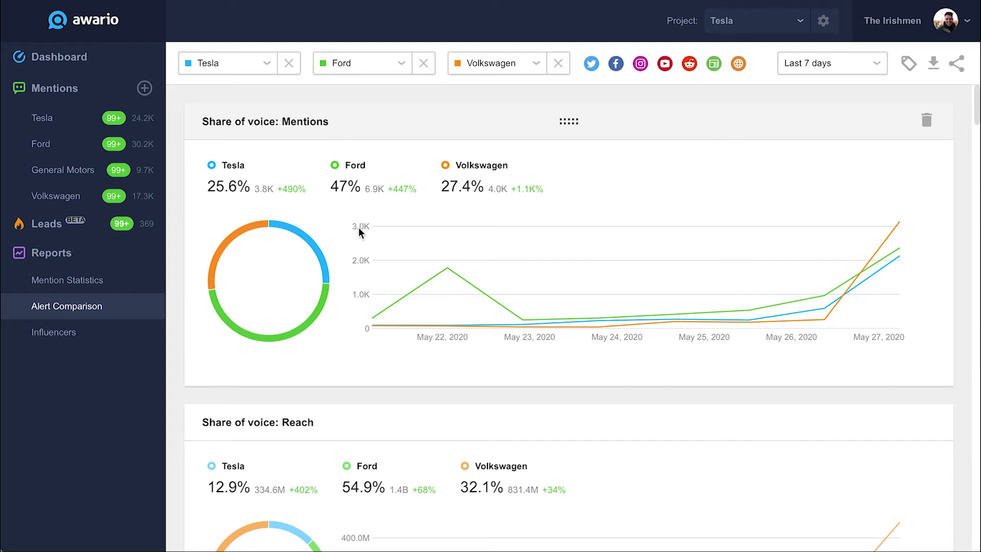
scroll(363, 255, "down", 1)
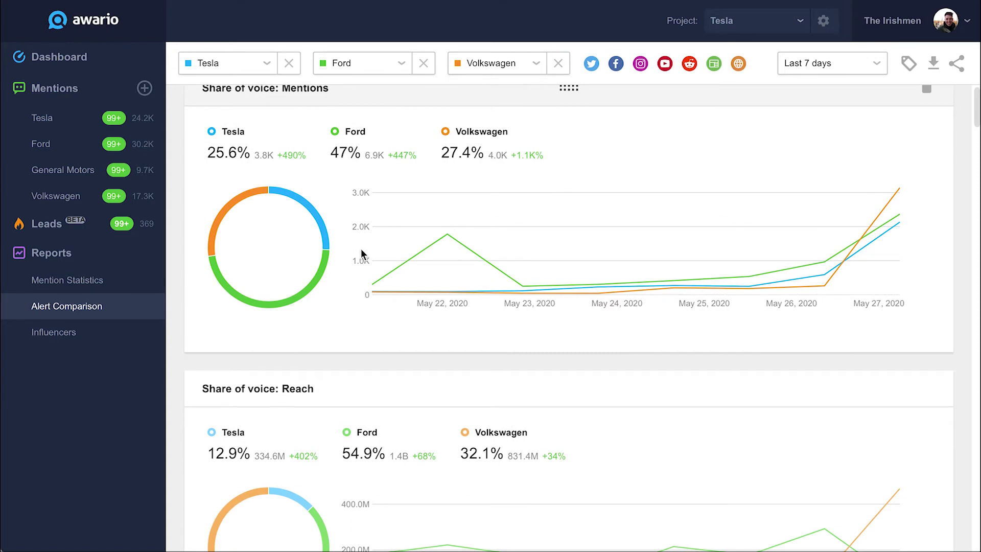
scroll(362, 255, "down", 5)
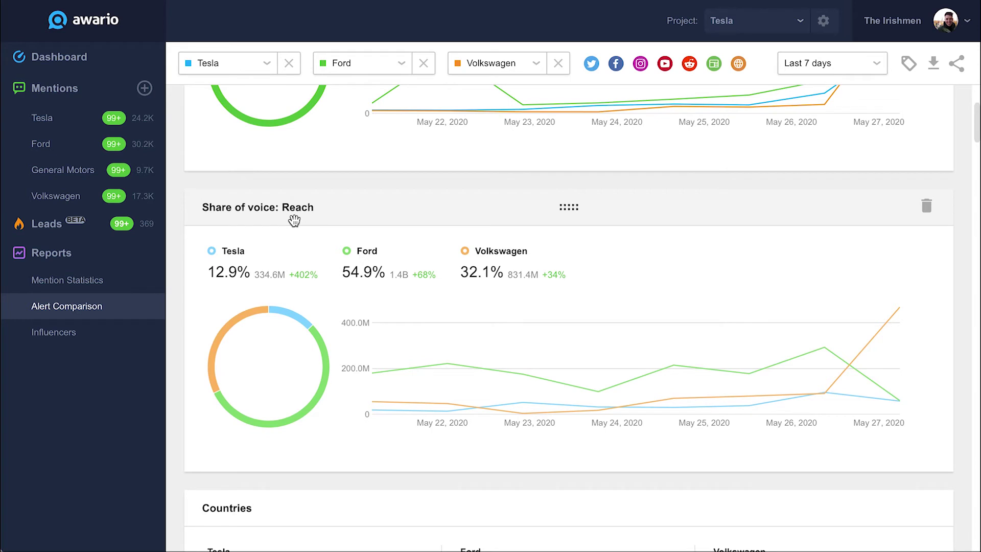
scroll(295, 221, "down", 3)
scroll(295, 220, "down", 3)
scroll(295, 223, "down", 3)
scroll(297, 228, "down", 2)
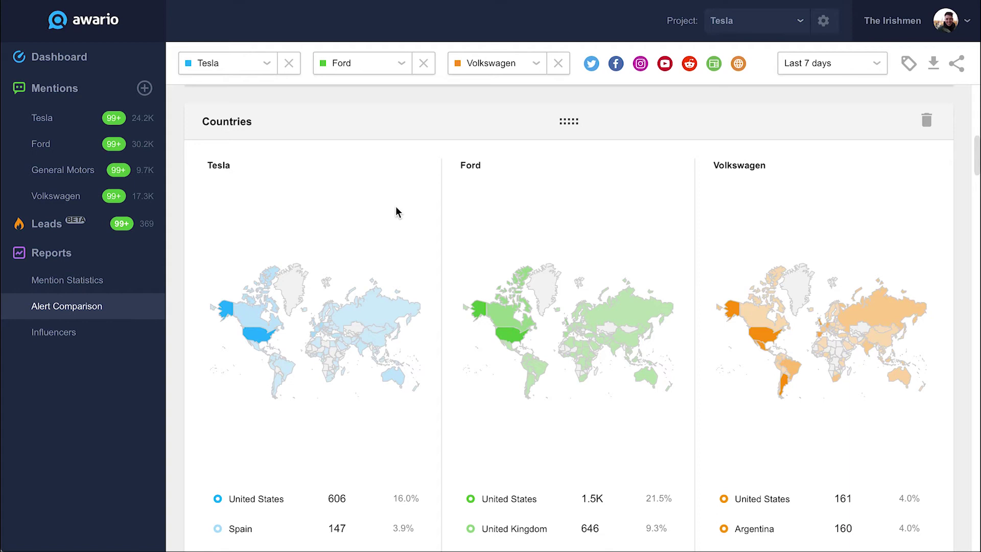
scroll(396, 207, "down", 1)
scroll(395, 207, "down", 2)
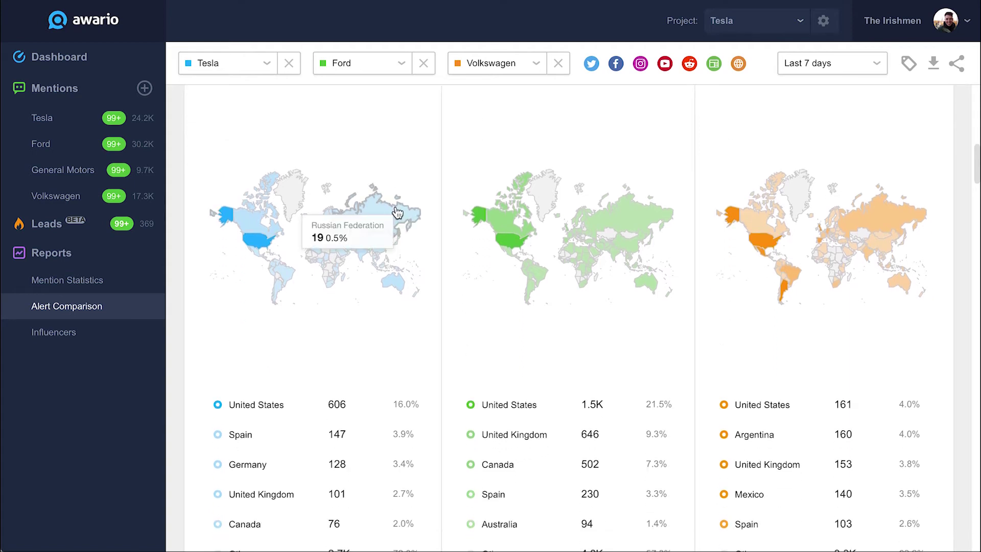
scroll(534, 409, "down", 5)
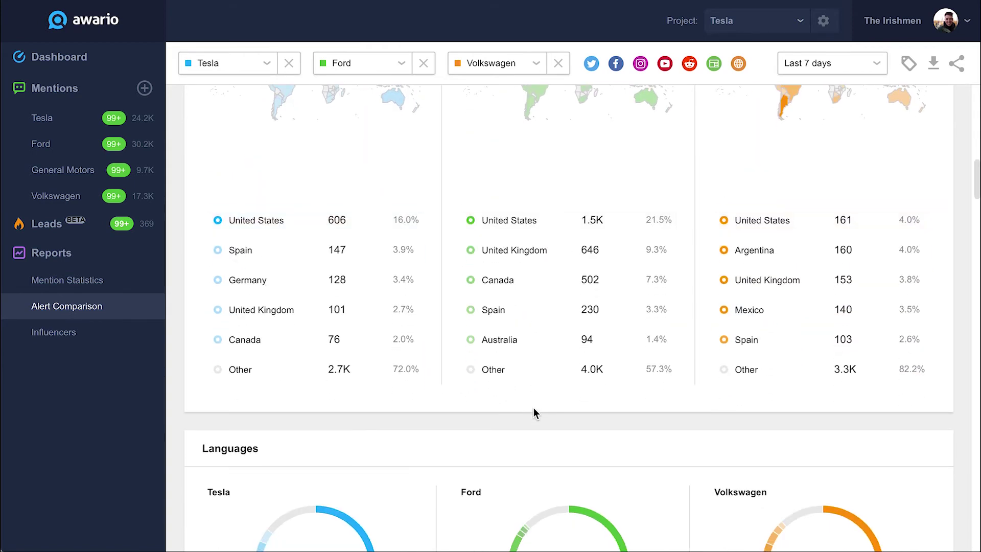
scroll(533, 409, "down", 6)
scroll(533, 407, "down", 1)
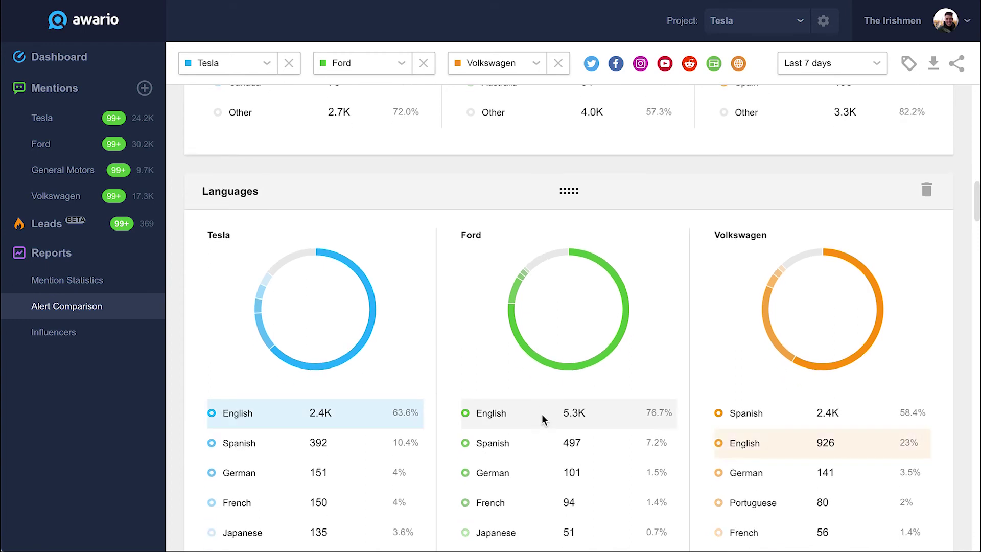
scroll(545, 473, "down", 4)
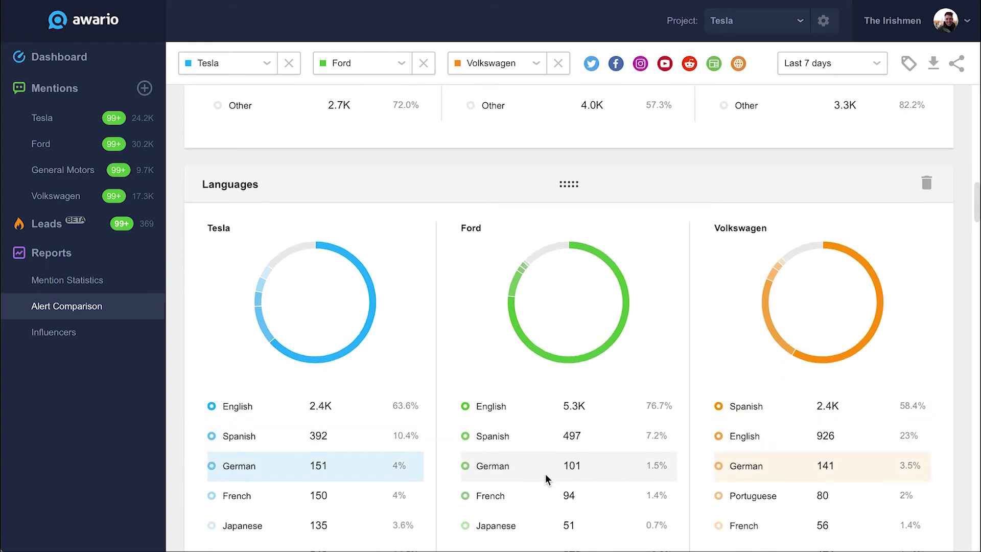
scroll(544, 473, "down", 3)
scroll(545, 474, "down", 3)
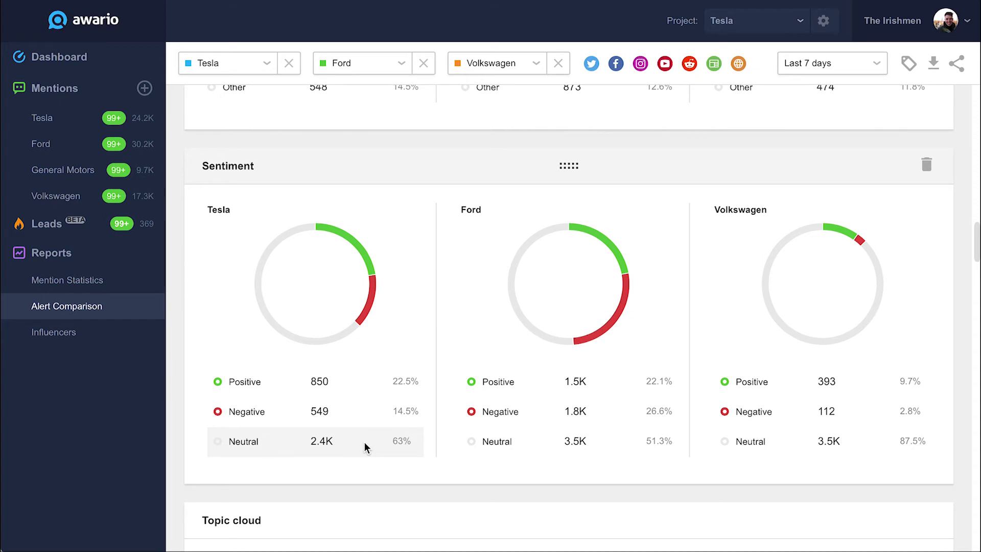
scroll(364, 442, "down", 1)
scroll(364, 442, "down", 1)
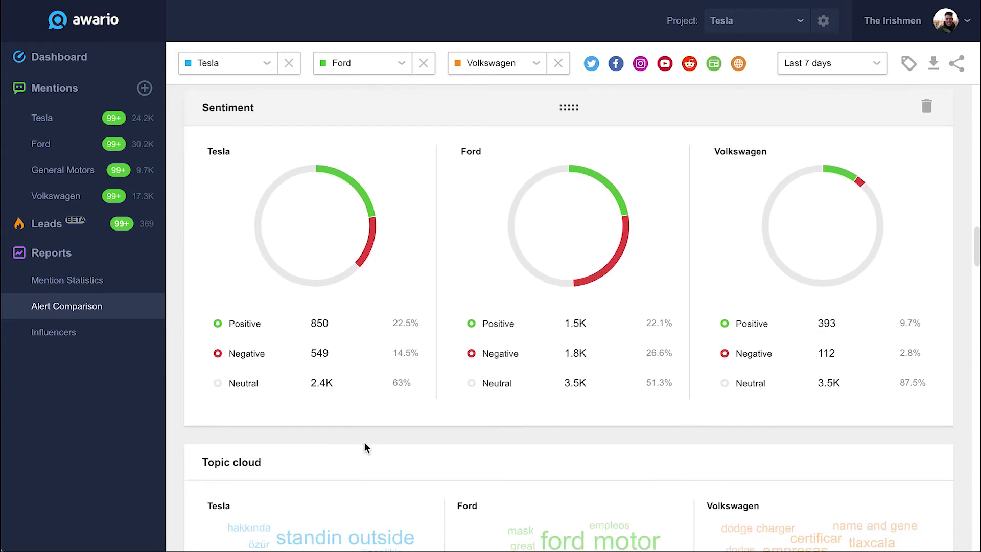
scroll(363, 443, "down", 5)
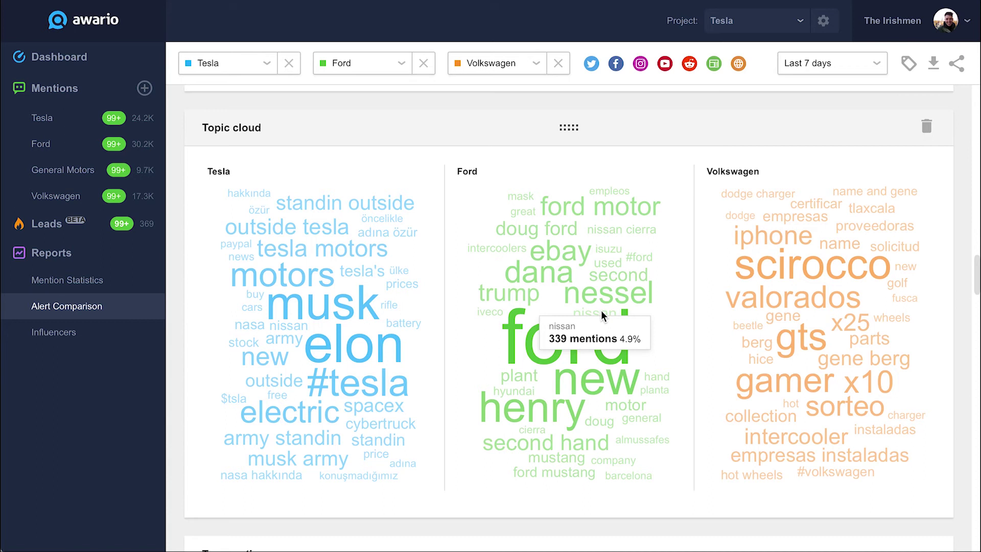
scroll(600, 310, "down", 3)
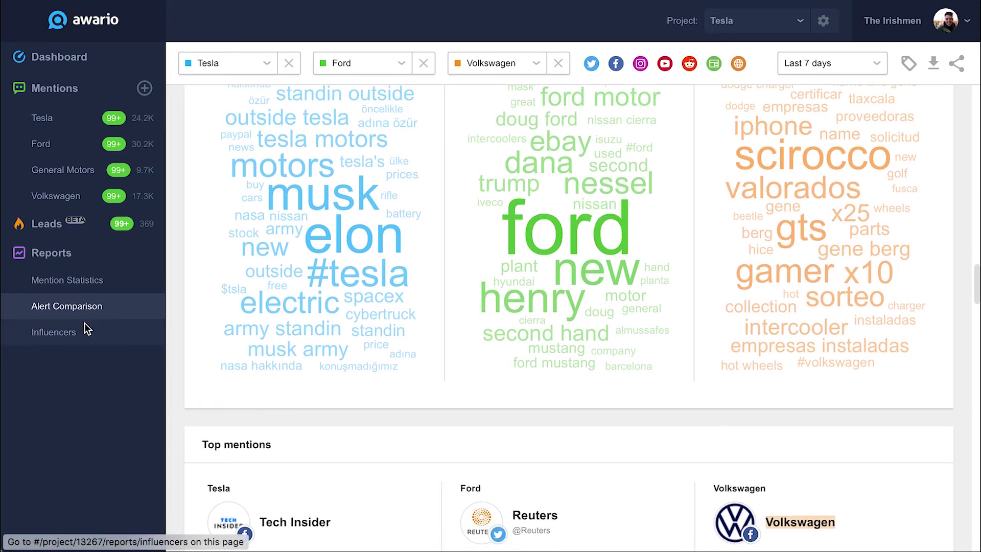
Step: Go to Reports > Influencers in the left sidebar
left_click(85, 323)
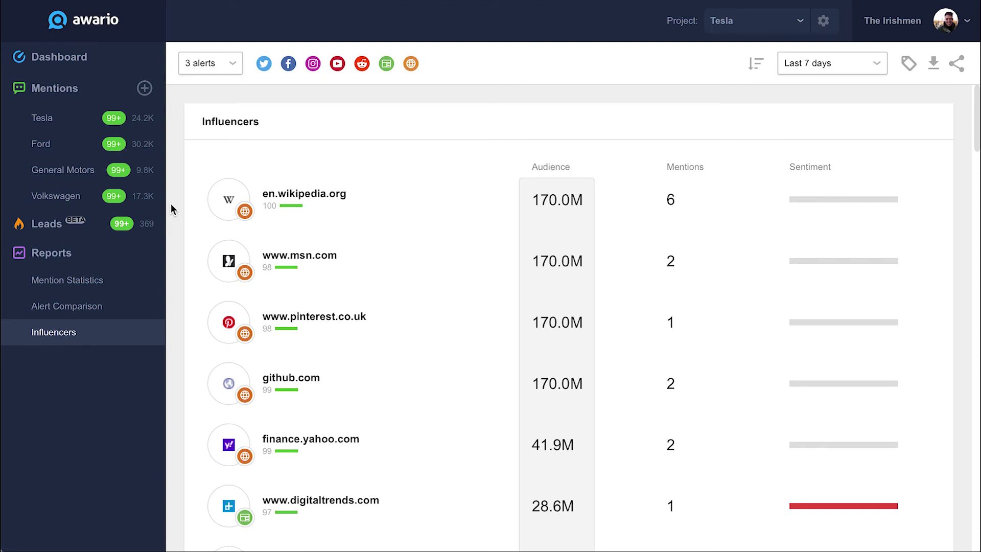
Step: Exclude web sources, review the alert list, and set the date range to Last 30 days
left_click(410, 64)
left_click(234, 65)
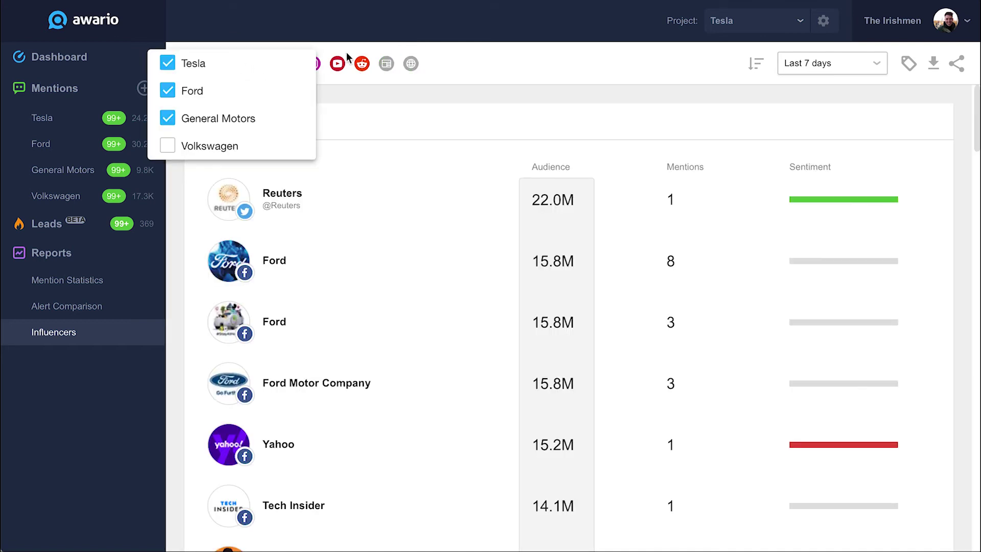
left_click(553, 79)
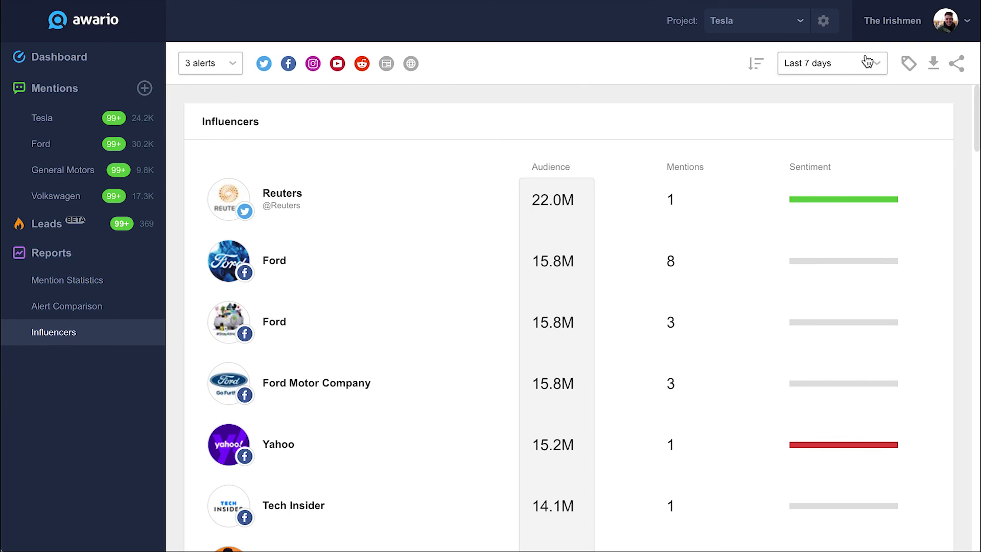
left_click(867, 62)
left_click(870, 193)
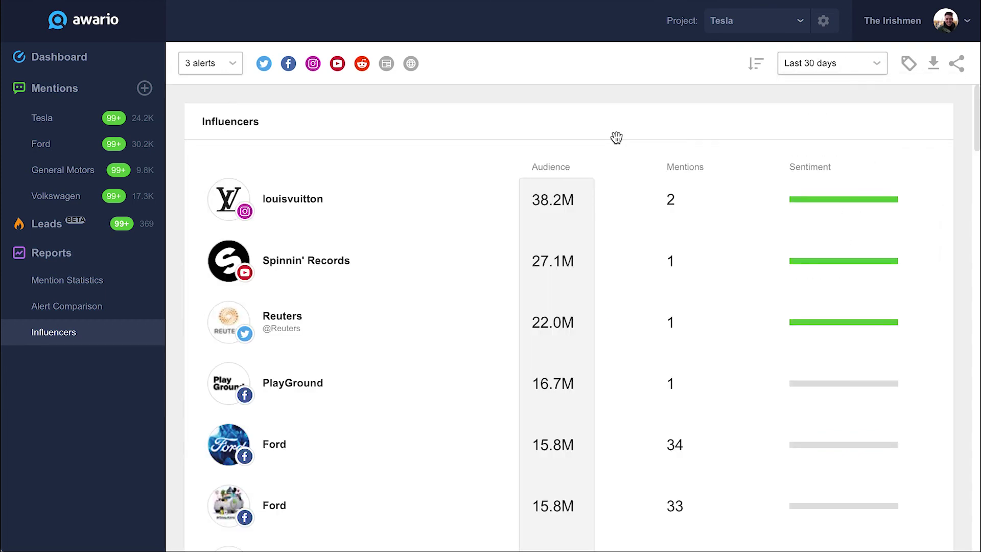
scroll(532, 266, "down", 2)
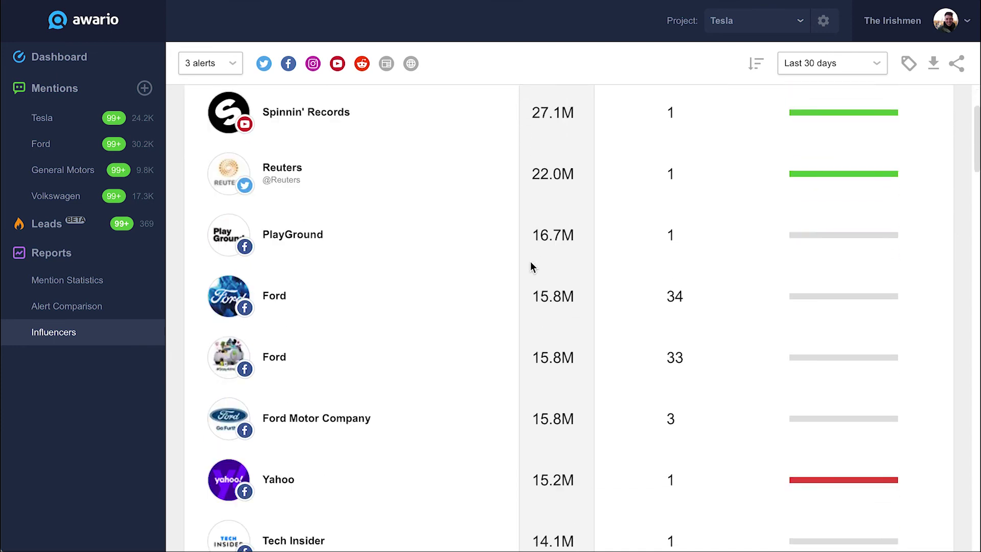